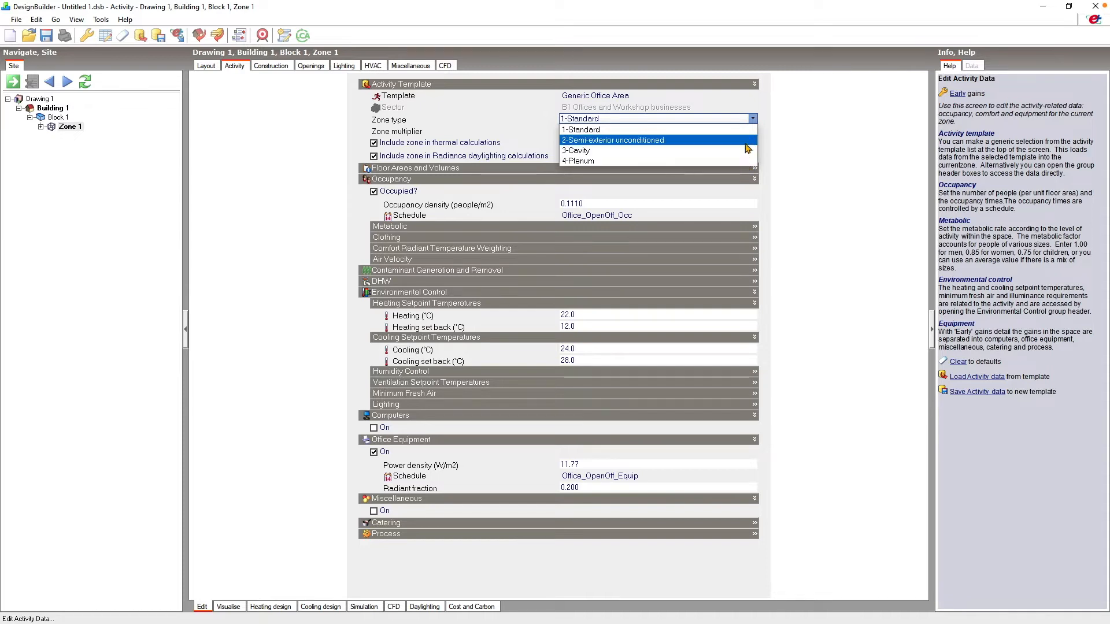
Keep the zone type at 1-Standard and look up the Zone Type topic in the help by searching for "activity"
{"action": "left_click", "coordinate": [746, 130]}
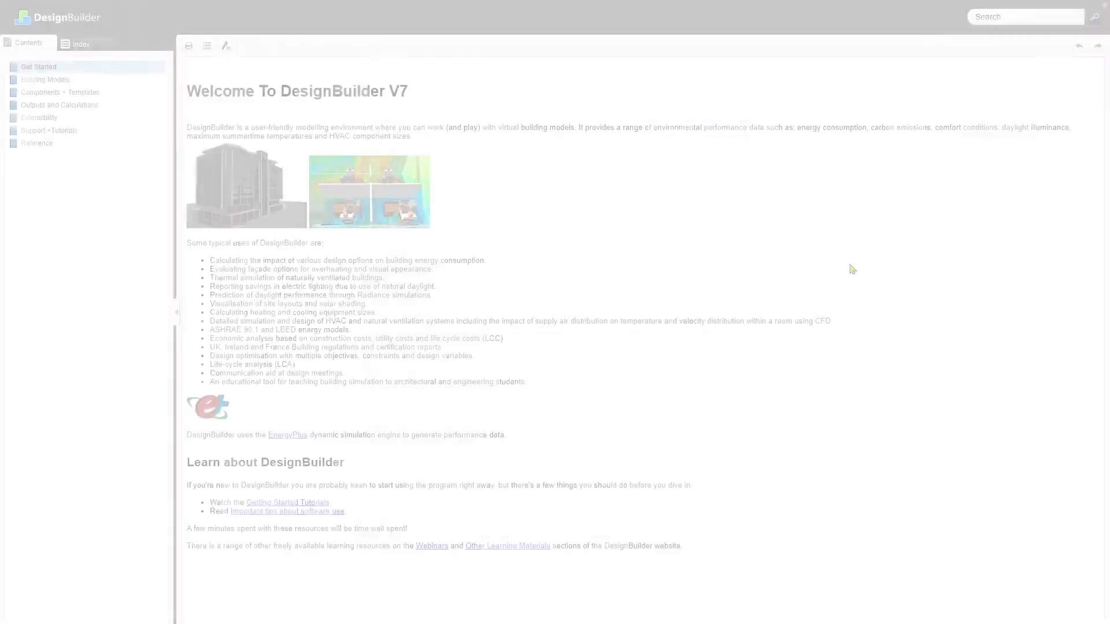
{"action": "left_click", "coordinate": [986, 17]}
{"action": "type", "text": "activity"}
{"action": "key", "text": "Return"}
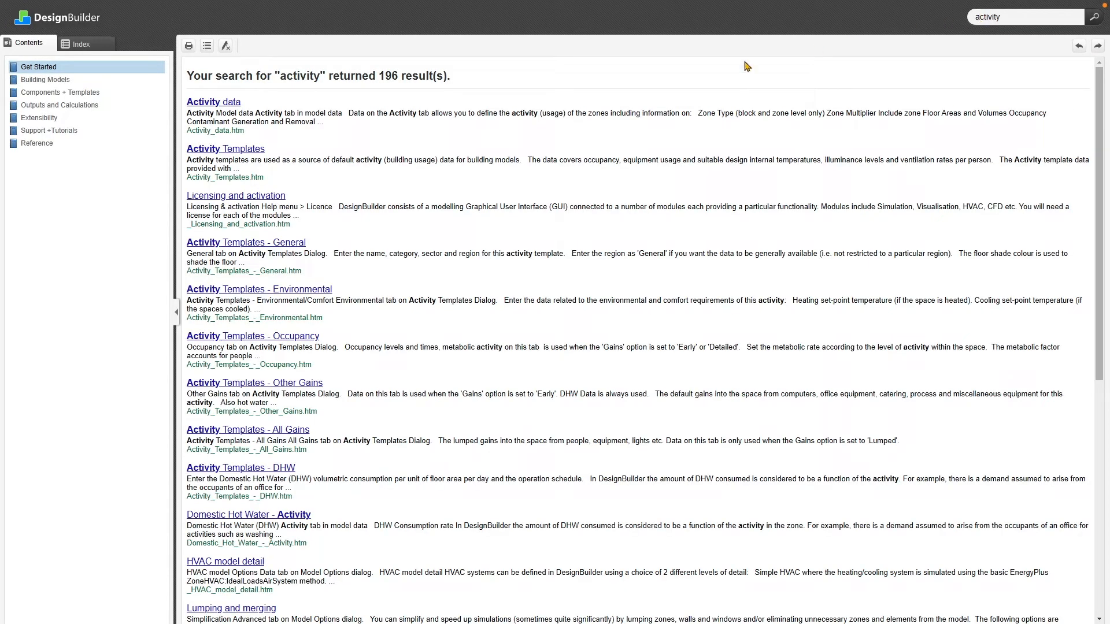
{"action": "left_click", "coordinate": [227, 107]}
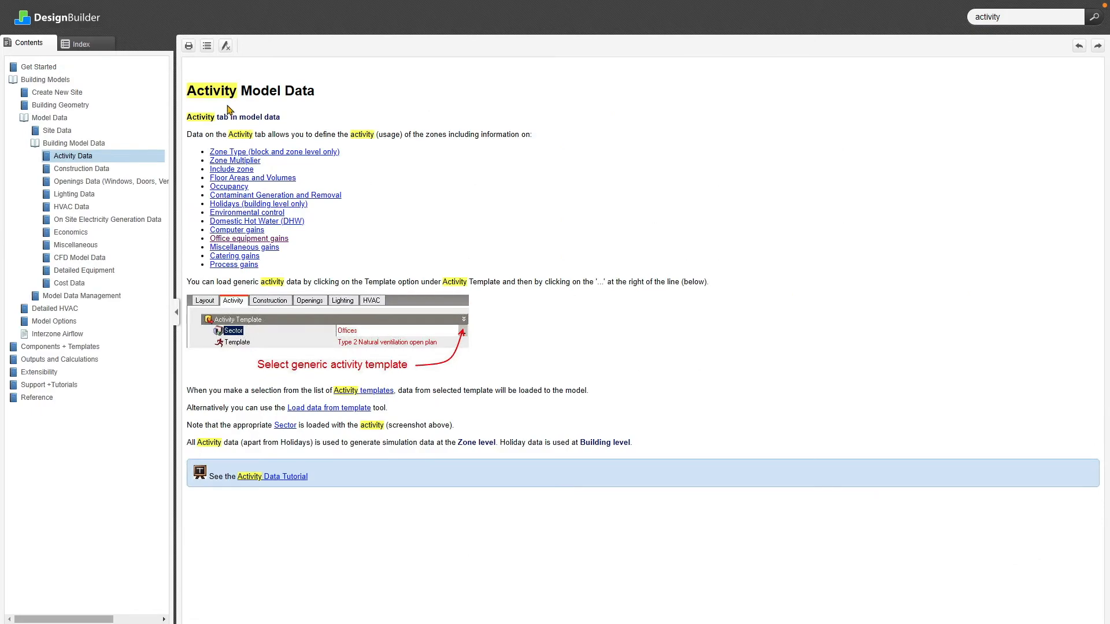
{"action": "left_click", "coordinate": [276, 153]}
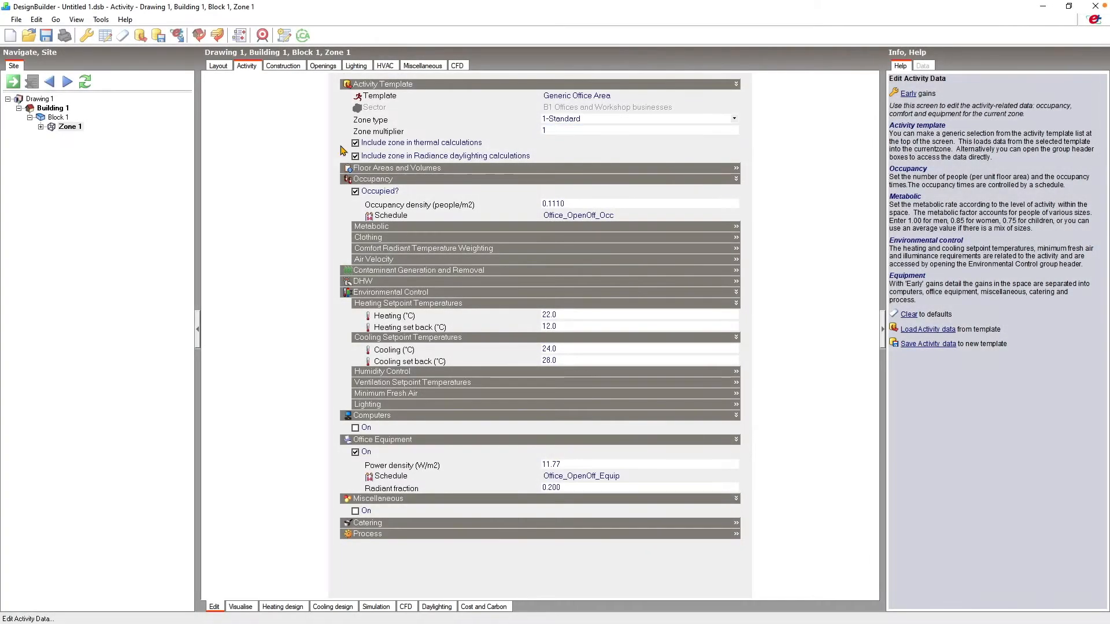
Go from Zone 1's activity data to Building 1's layout and open the layout of Block 1
{"action": "left_click", "coordinate": [52, 108]}
{"action": "left_click", "coordinate": [218, 65]}
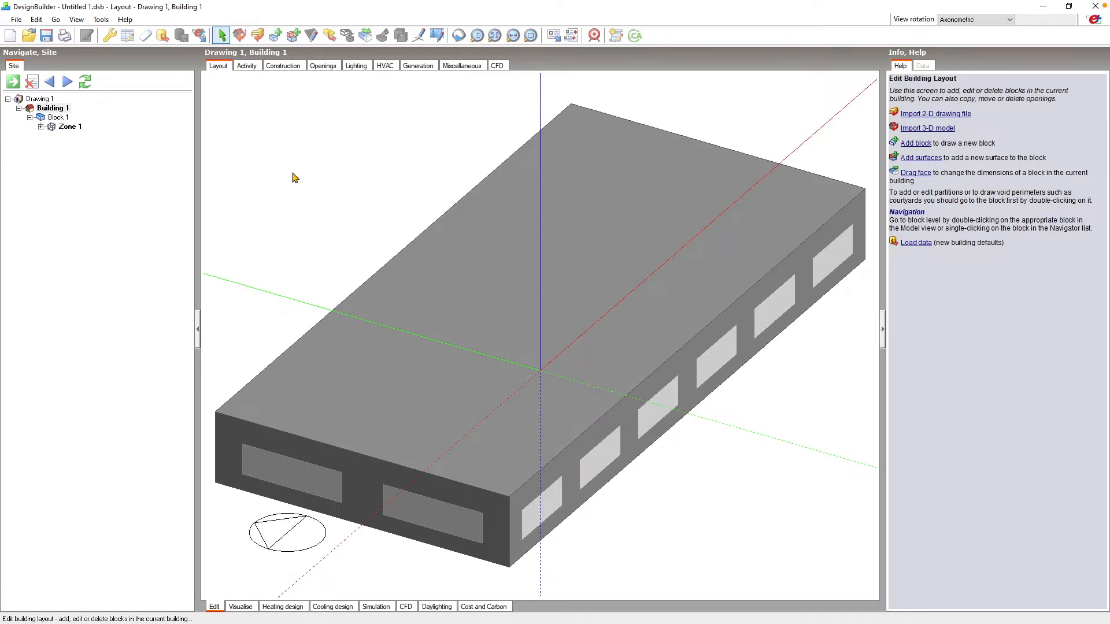
{"action": "left_click", "coordinate": [57, 118]}
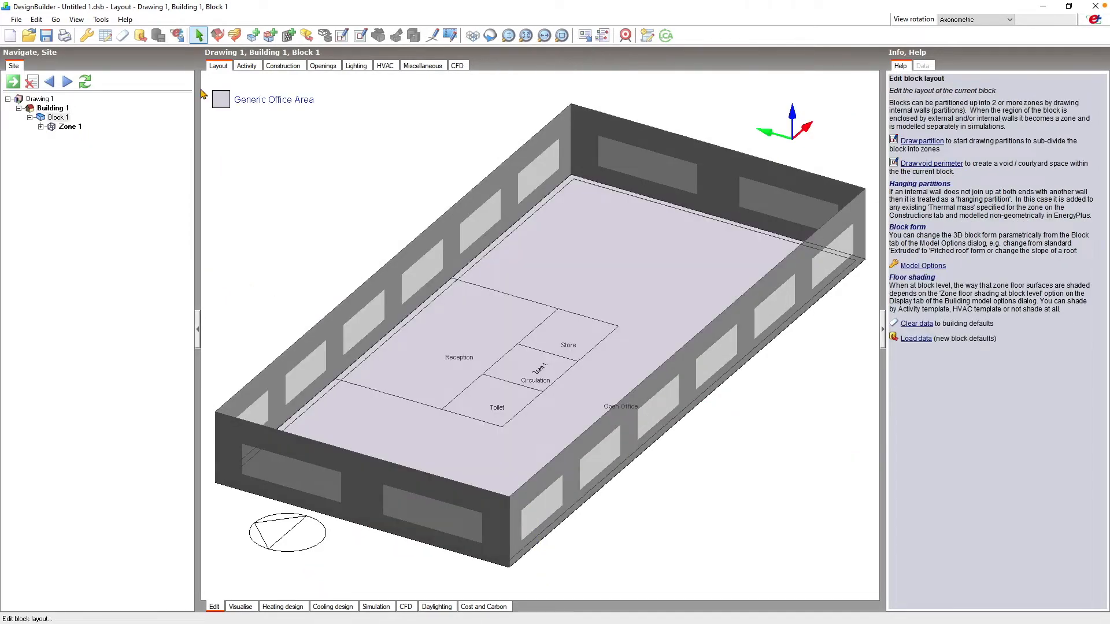
In plan view, draw straight standard partitions along the floor plan lines to enclose the Reception area against the block's north wall
{"action": "left_click", "coordinate": [342, 35]}
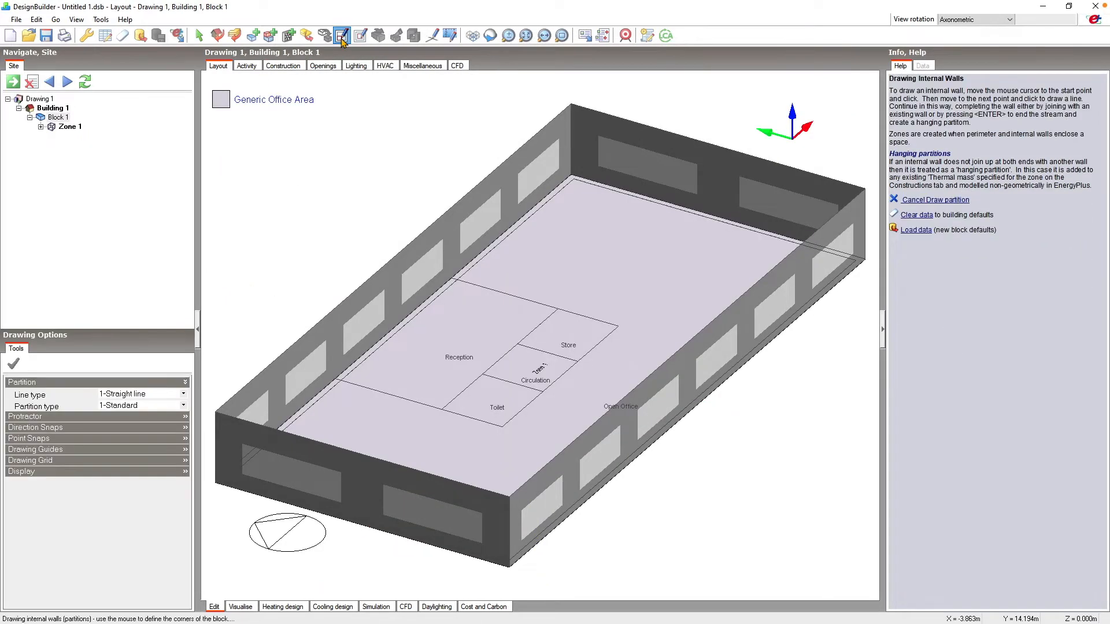
{"action": "left_click", "coordinate": [183, 406]}
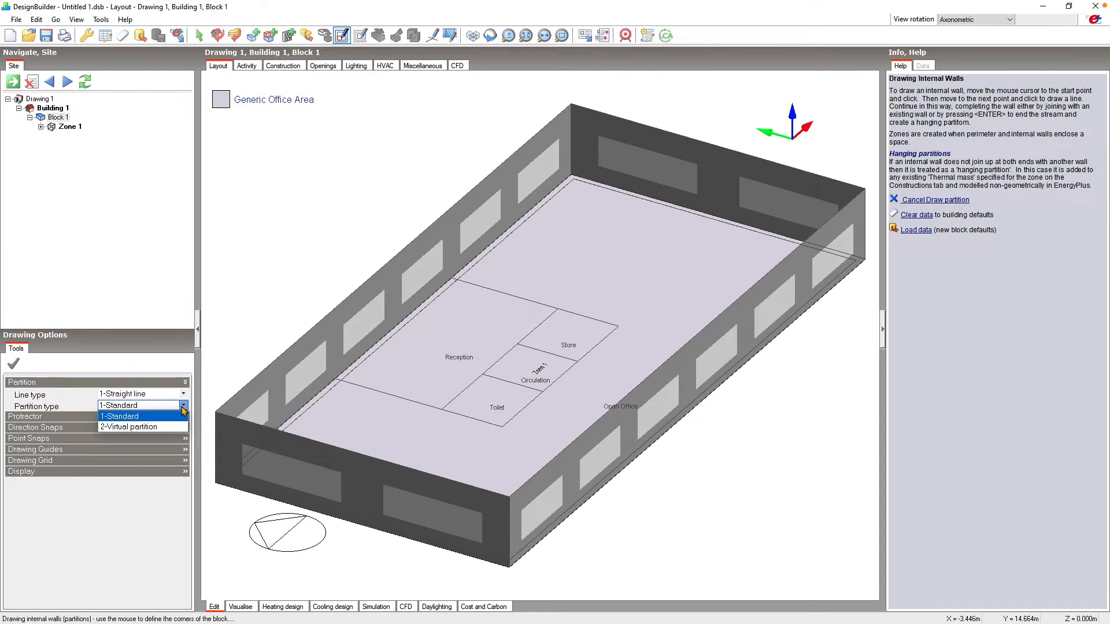
{"action": "left_click", "coordinate": [183, 409]}
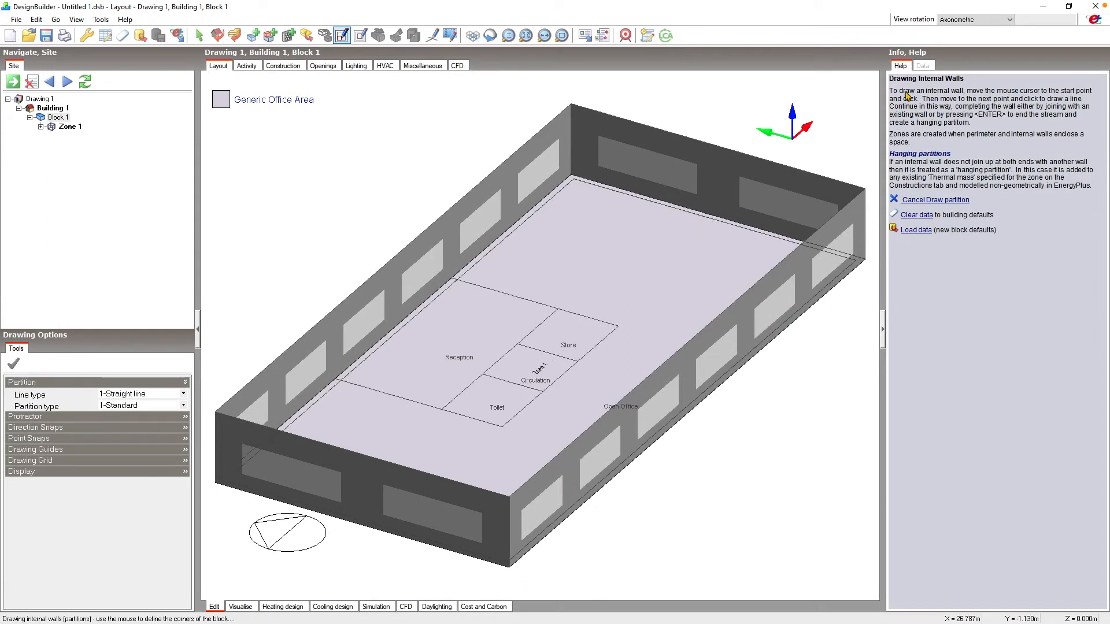
{"action": "left_click", "coordinate": [1006, 22]}
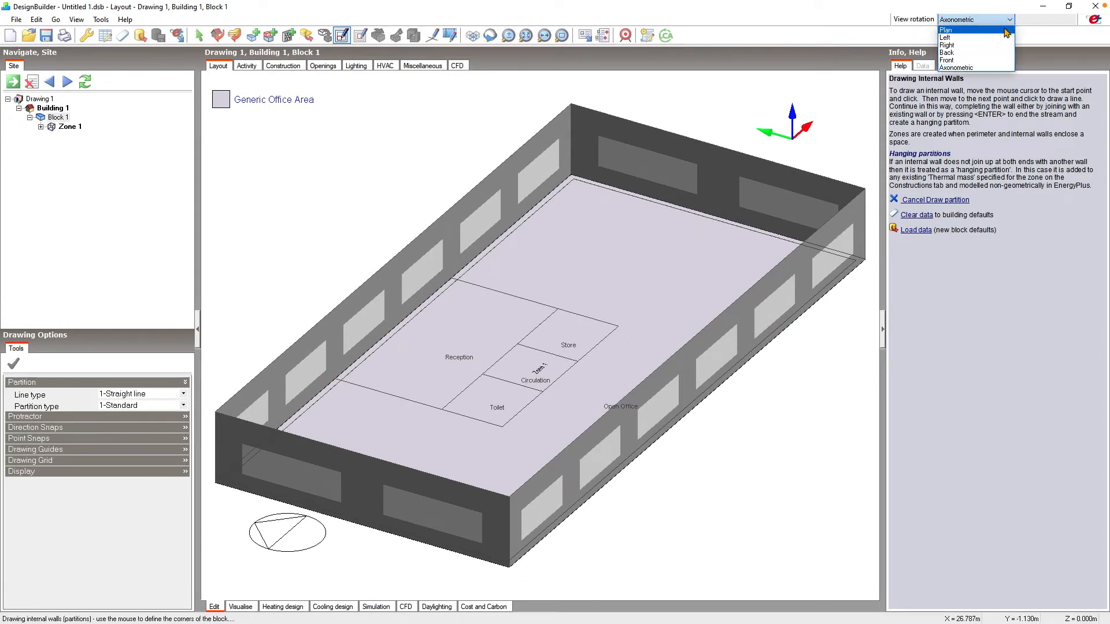
{"action": "left_click", "coordinate": [987, 36]}
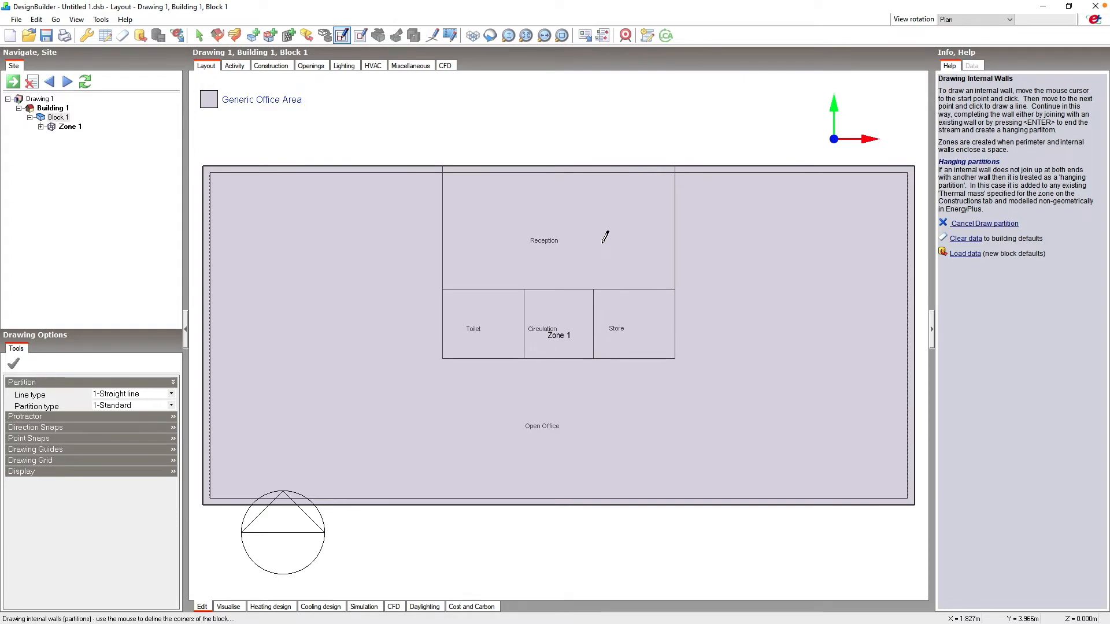
{"action": "left_click", "coordinate": [676, 166]}
{"action": "left_click", "coordinate": [675, 289]}
{"action": "left_click", "coordinate": [443, 288]}
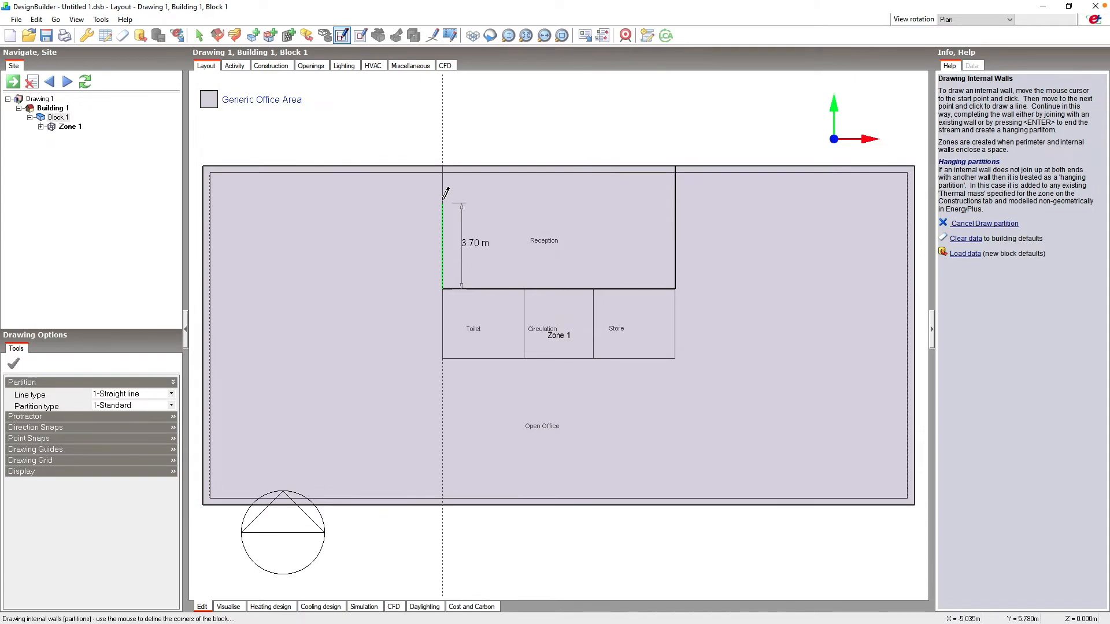
{"action": "left_click", "coordinate": [443, 167]}
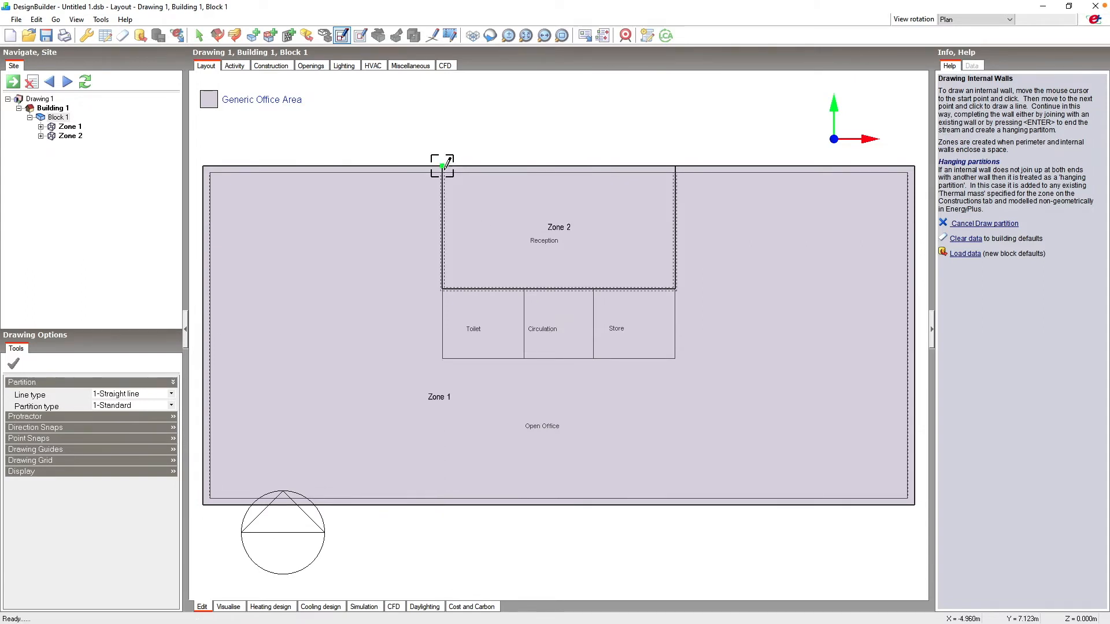
{"action": "middle_click_drag", "start_coordinate": [391, 248], "coordinate": [503, 164]}
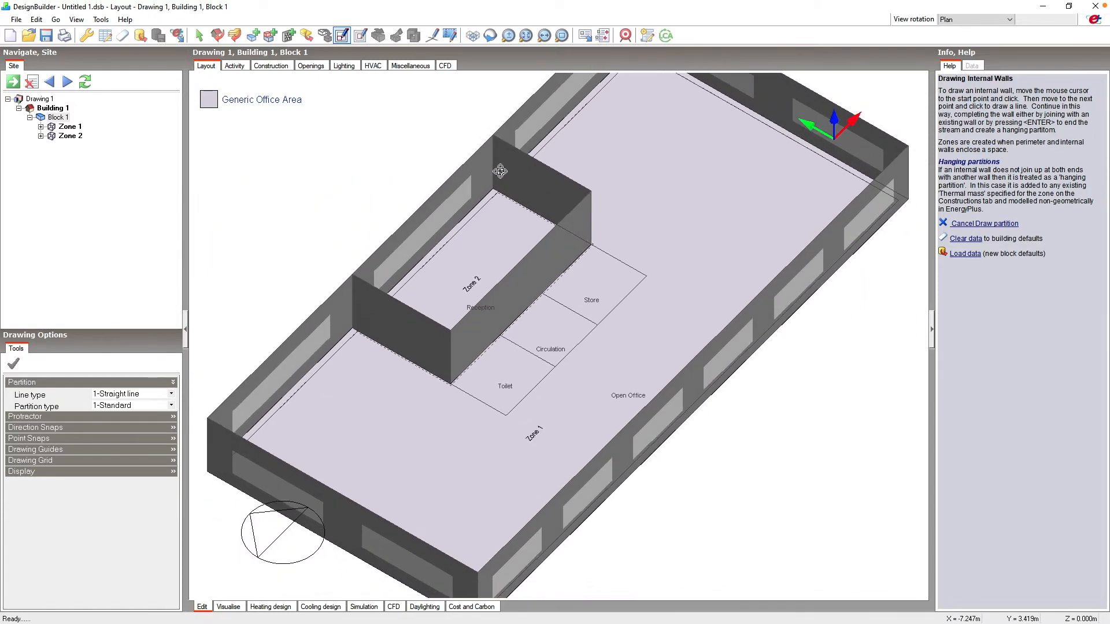
{"action": "scroll", "coordinate": [504, 166], "scroll_direction": "down", "scroll_amount": 3}
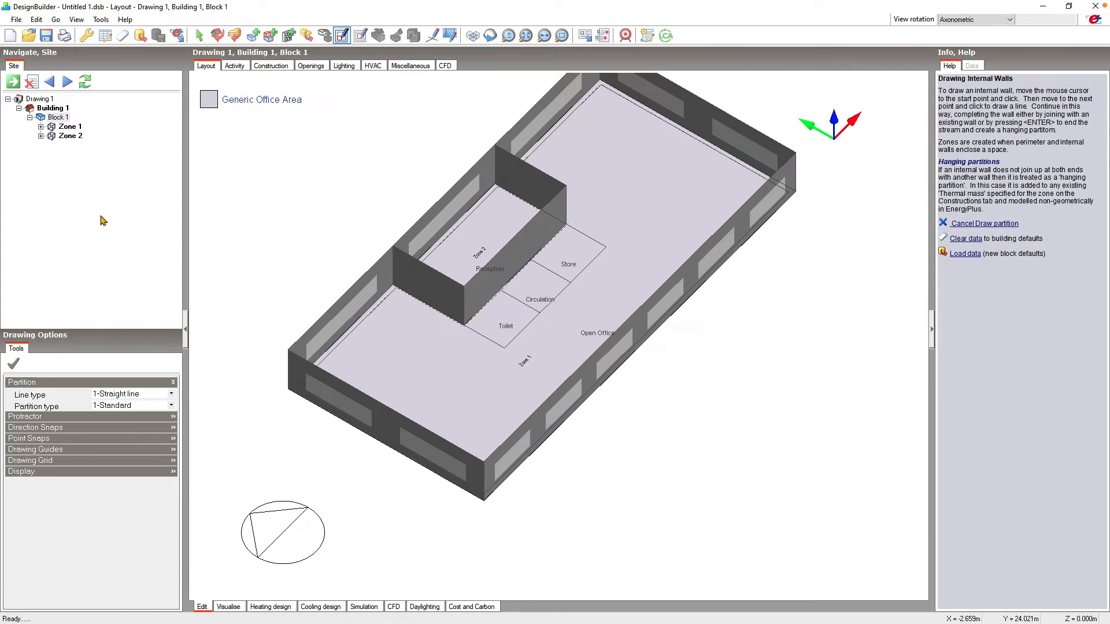
In plan view, draw a straight virtual partition across the open office east of the Reception, from the north wall to the south wall
{"action": "left_click", "coordinate": [154, 406]}
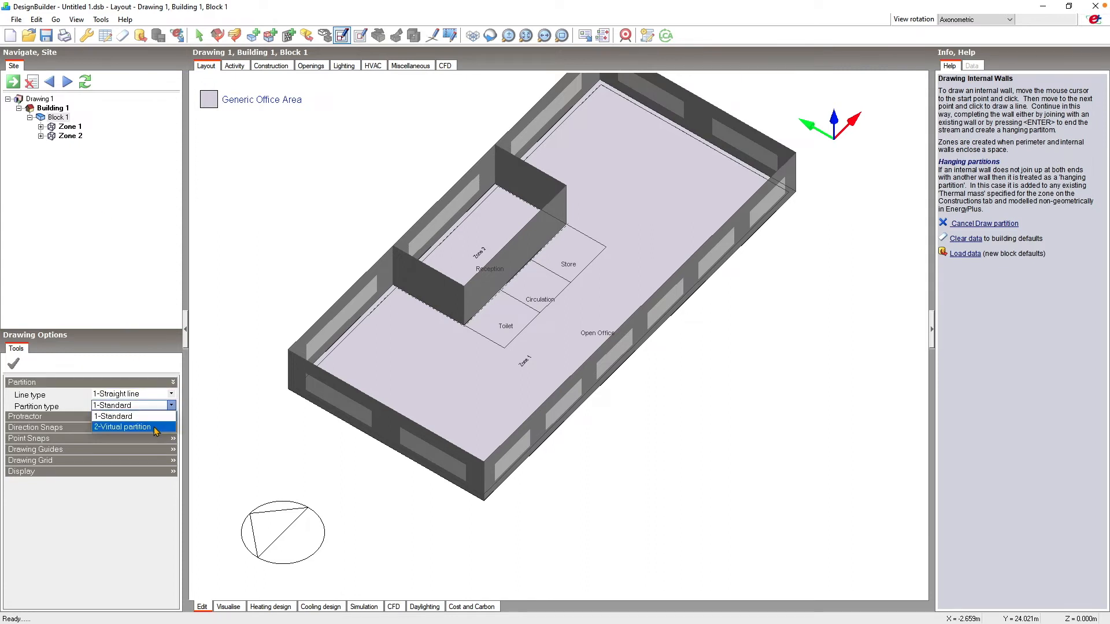
{"action": "left_click", "coordinate": [155, 428]}
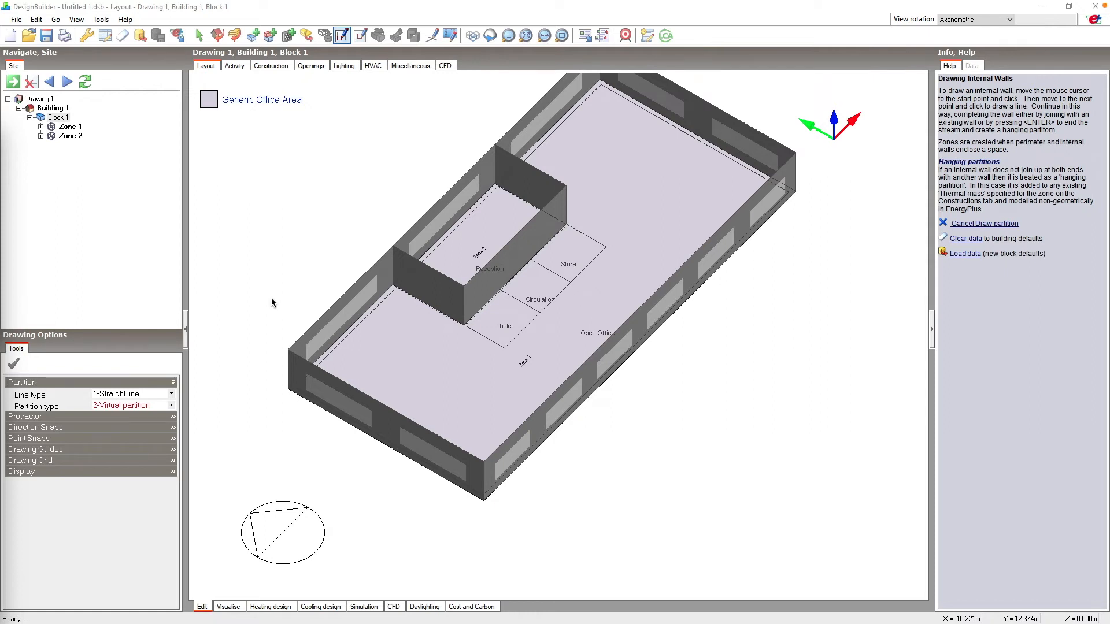
{"action": "left_click", "coordinate": [979, 21]}
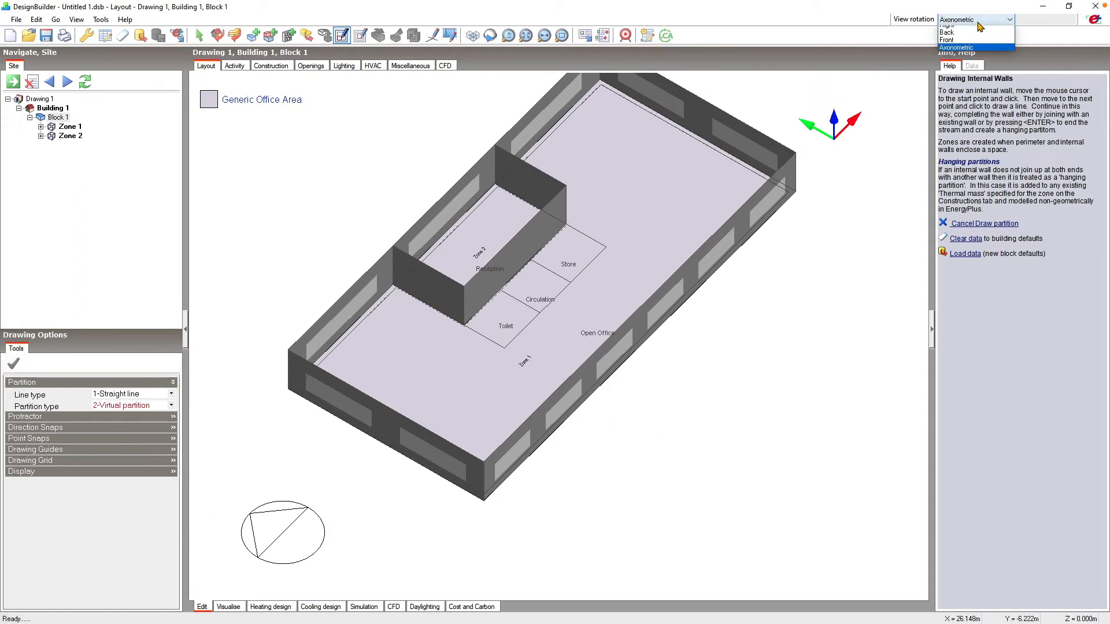
{"action": "left_click", "coordinate": [979, 27]}
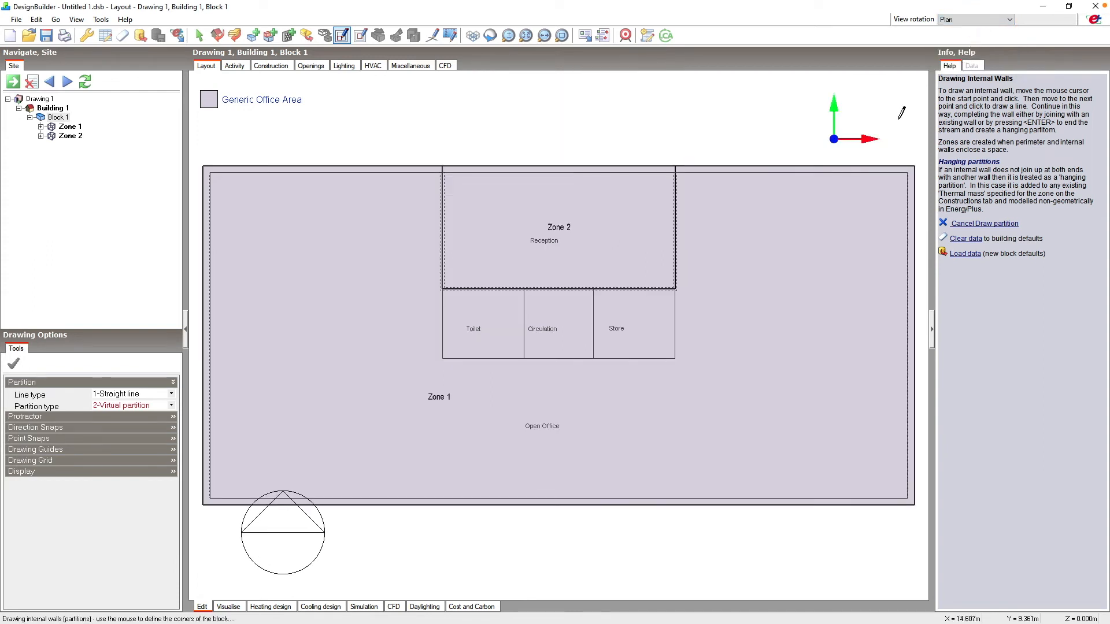
{"action": "left_click", "coordinate": [798, 167]}
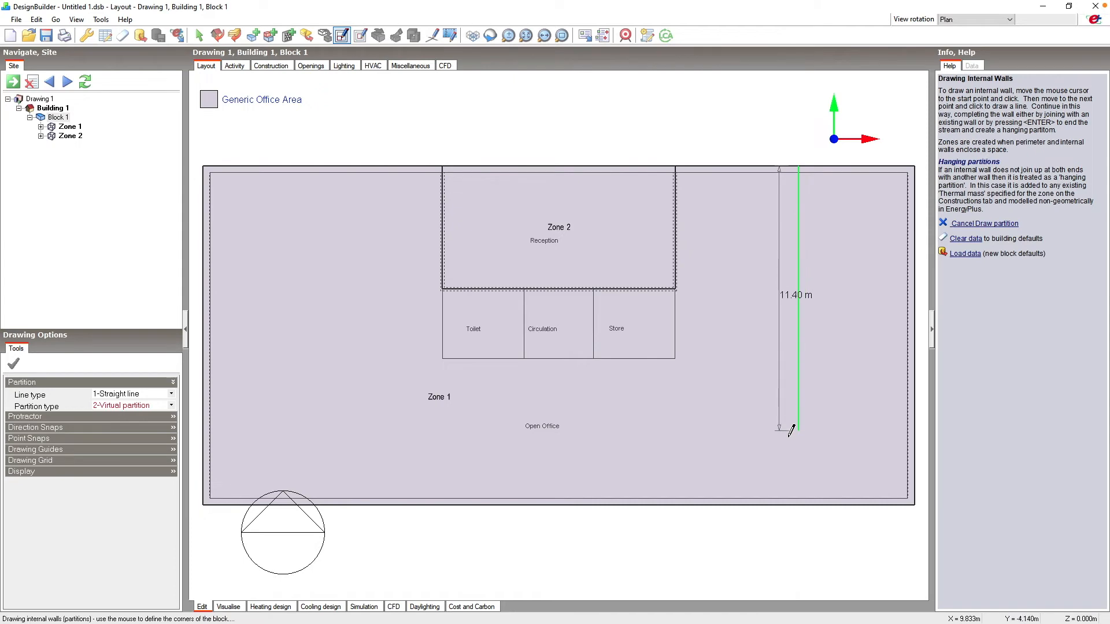
{"action": "left_click", "coordinate": [798, 503]}
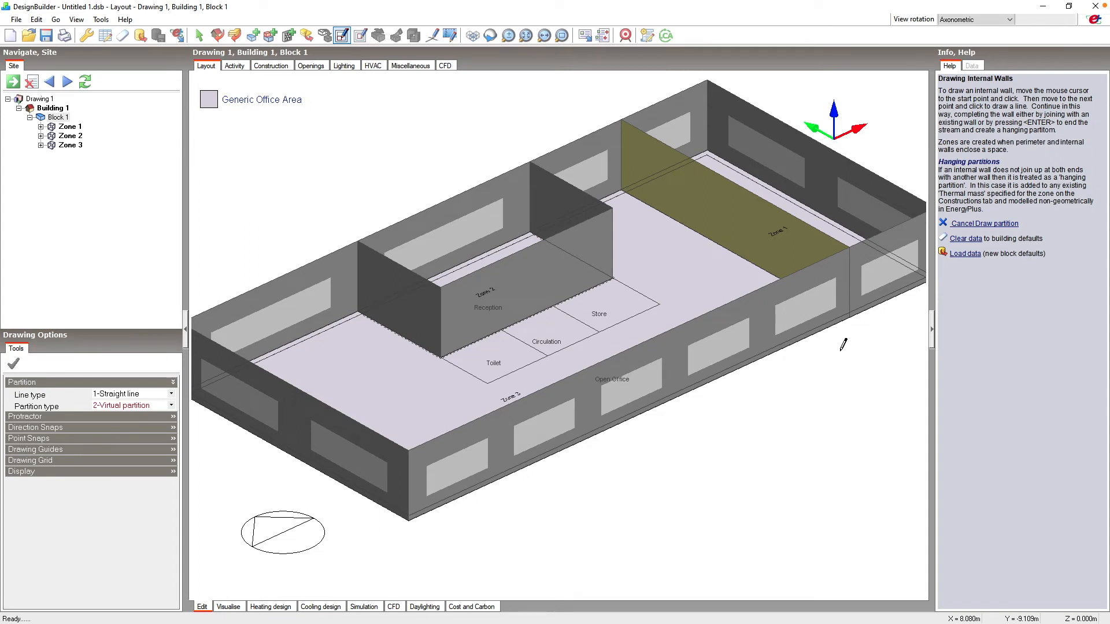
{"action": "key", "text": "Escape"}
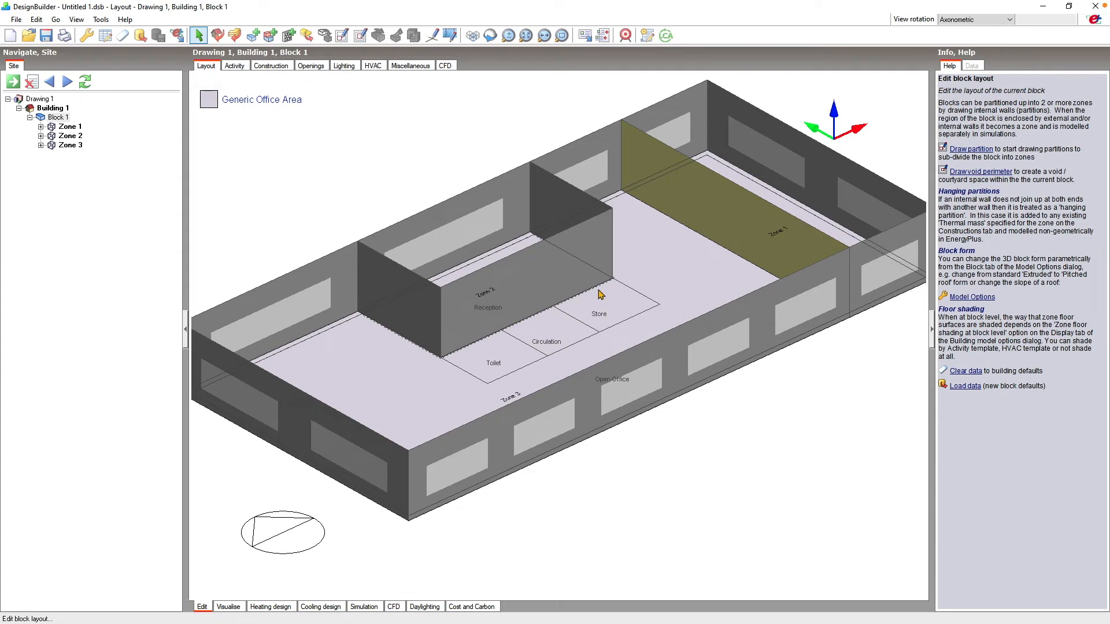
Rename Zone 2 as Reception
{"action": "left_click", "coordinate": [76, 137]}
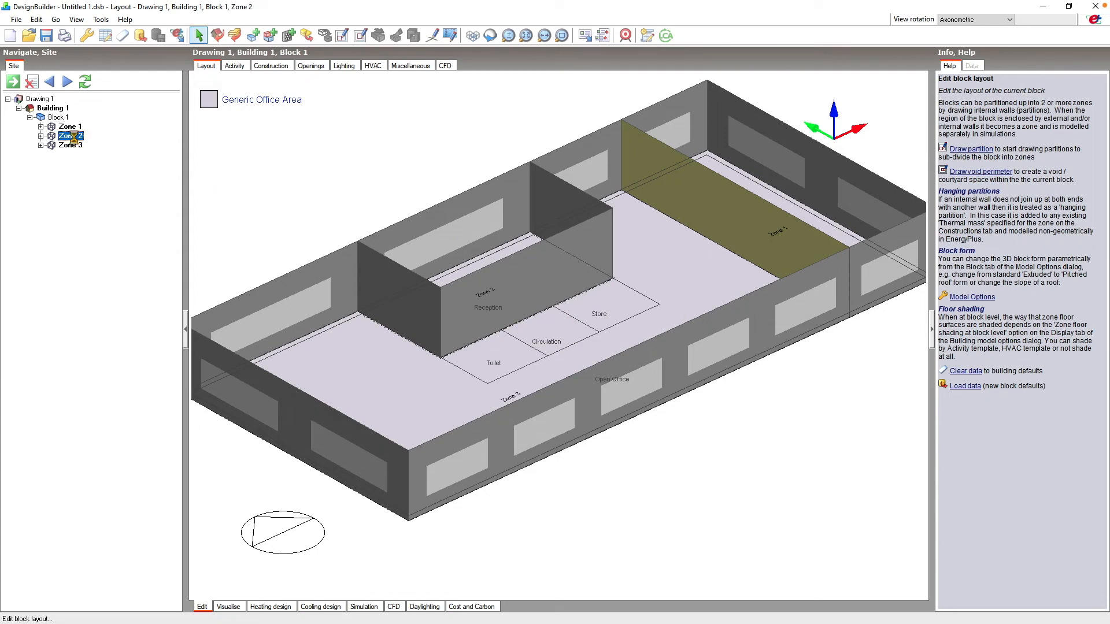
{"action": "left_click", "coordinate": [76, 138]}
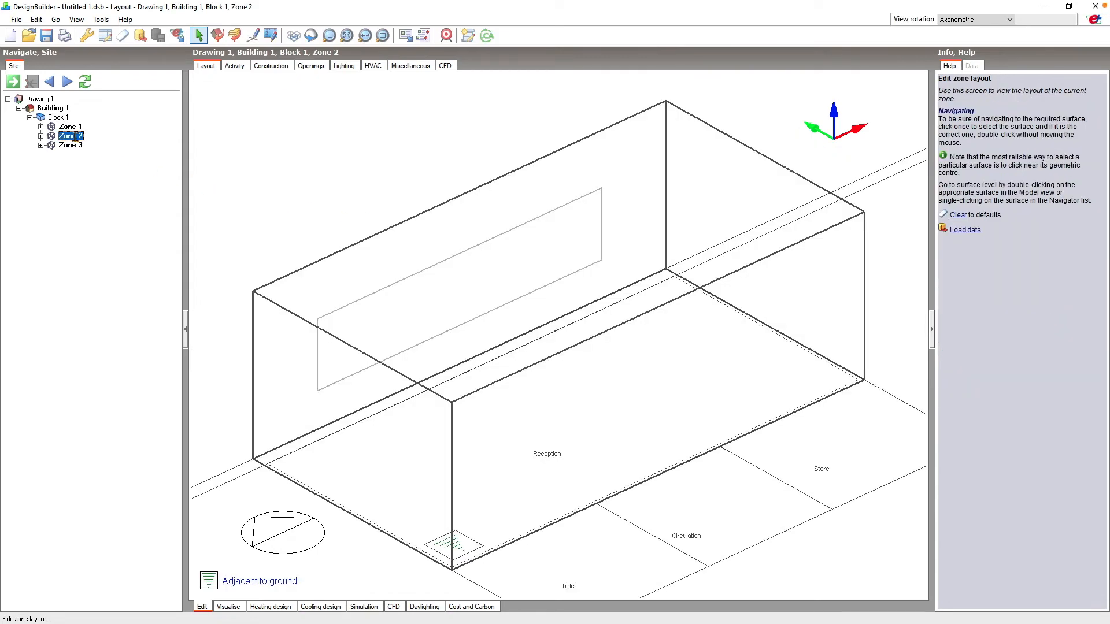
{"action": "type", "text": "Reception"}
{"action": "key", "text": "Return"}
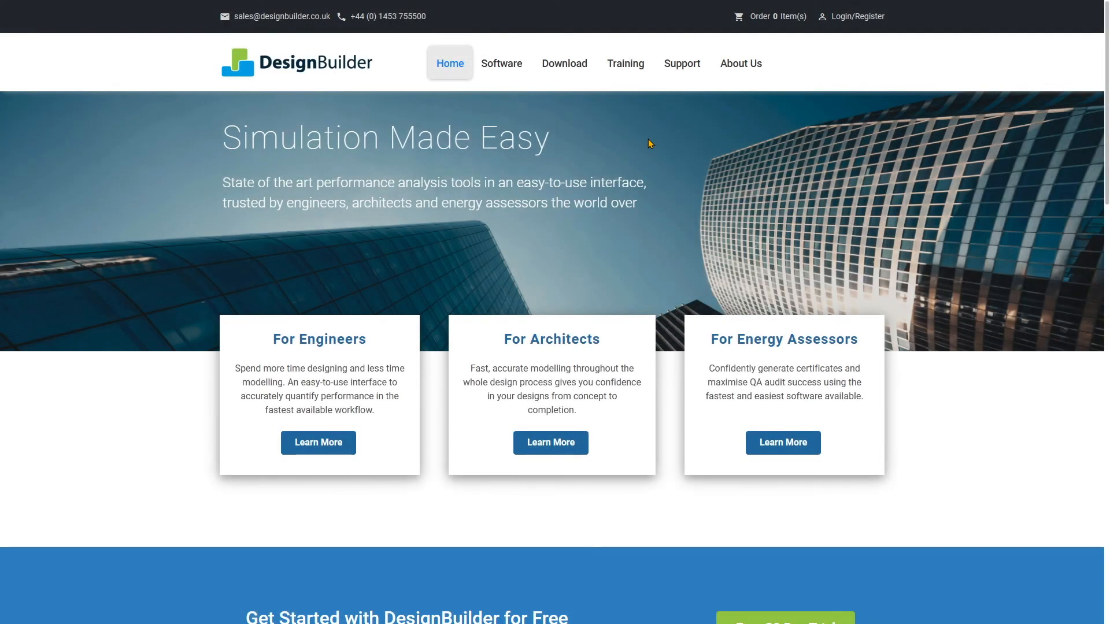
Switch to the DesignBuilder website and view the Zoning and Importing Geometry and Floor Plans module among the Basic Geometry online training
{"action": "mouse_move", "coordinate": [619, 67]}
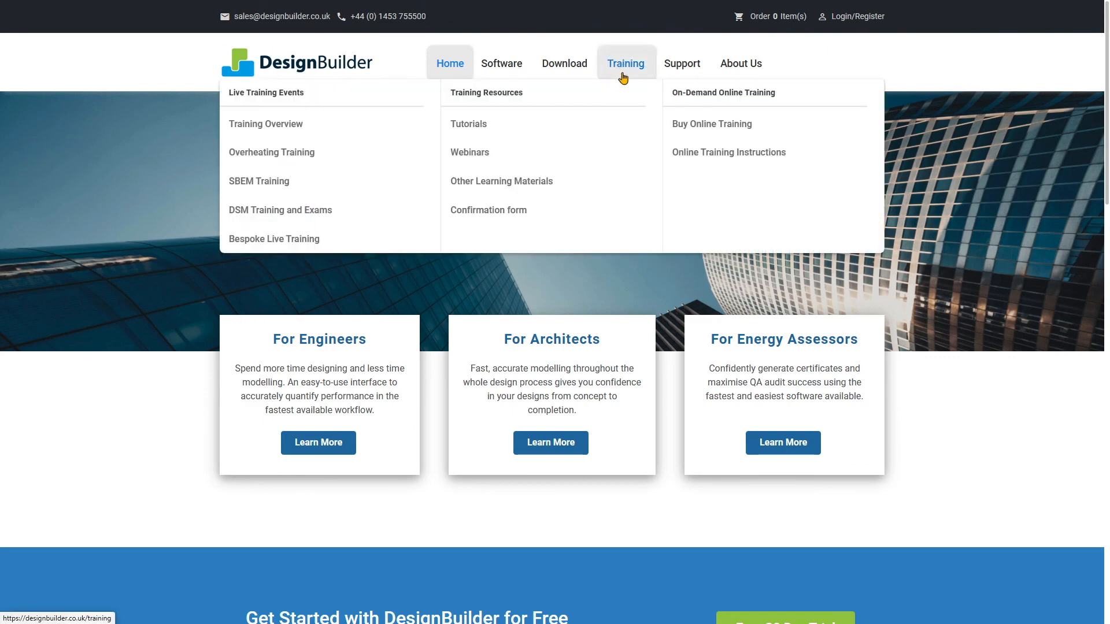
{"action": "left_click", "coordinate": [694, 125]}
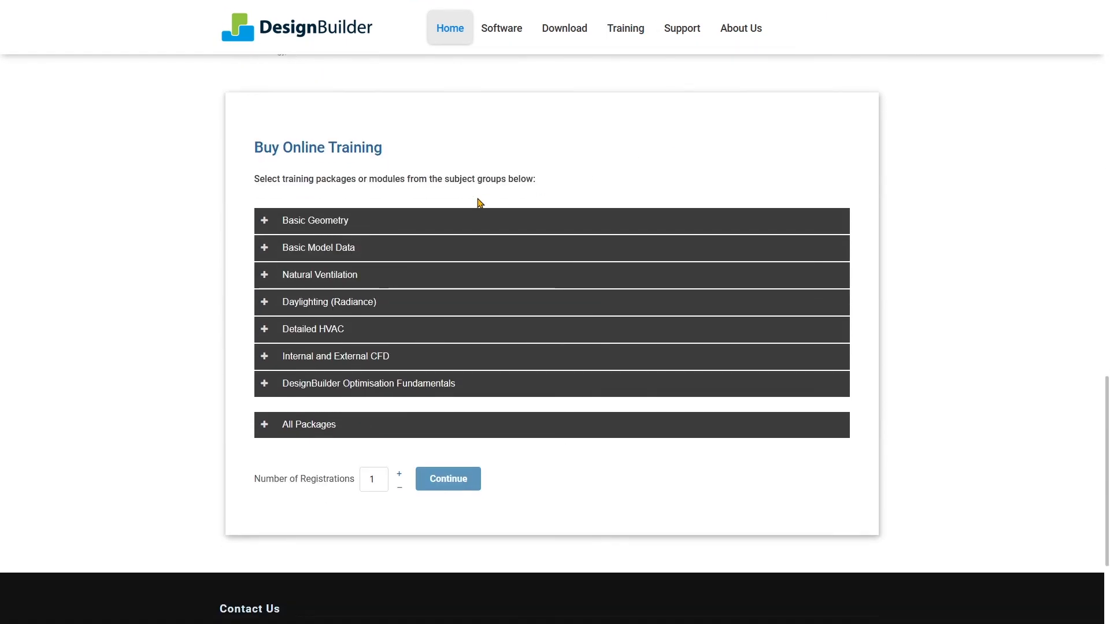
{"action": "left_click", "coordinate": [430, 222]}
{"action": "left_click", "coordinate": [425, 424]}
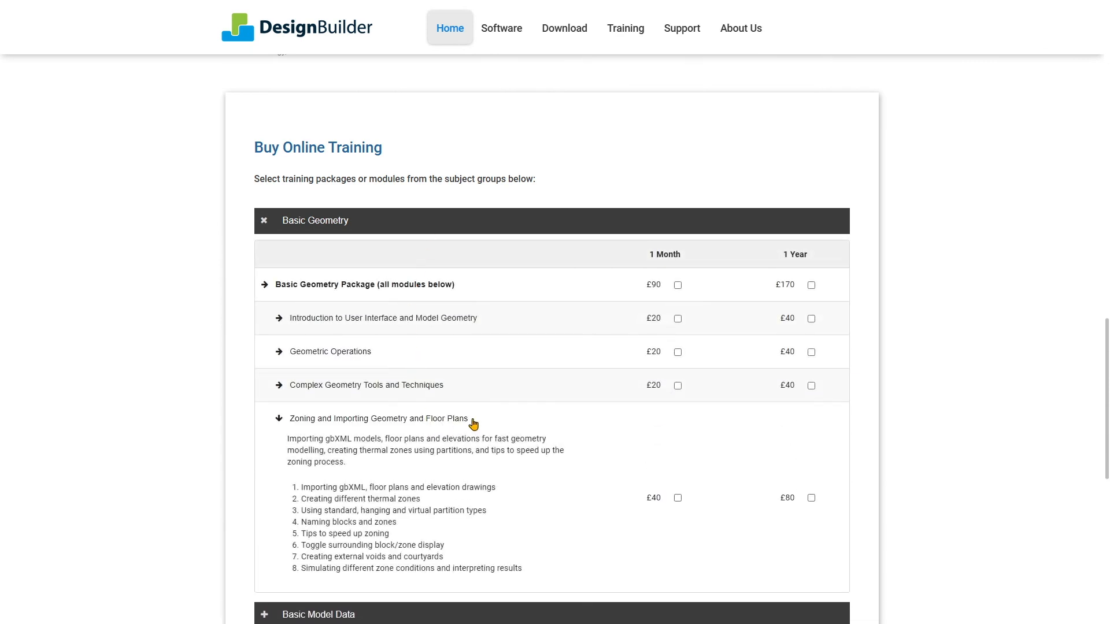